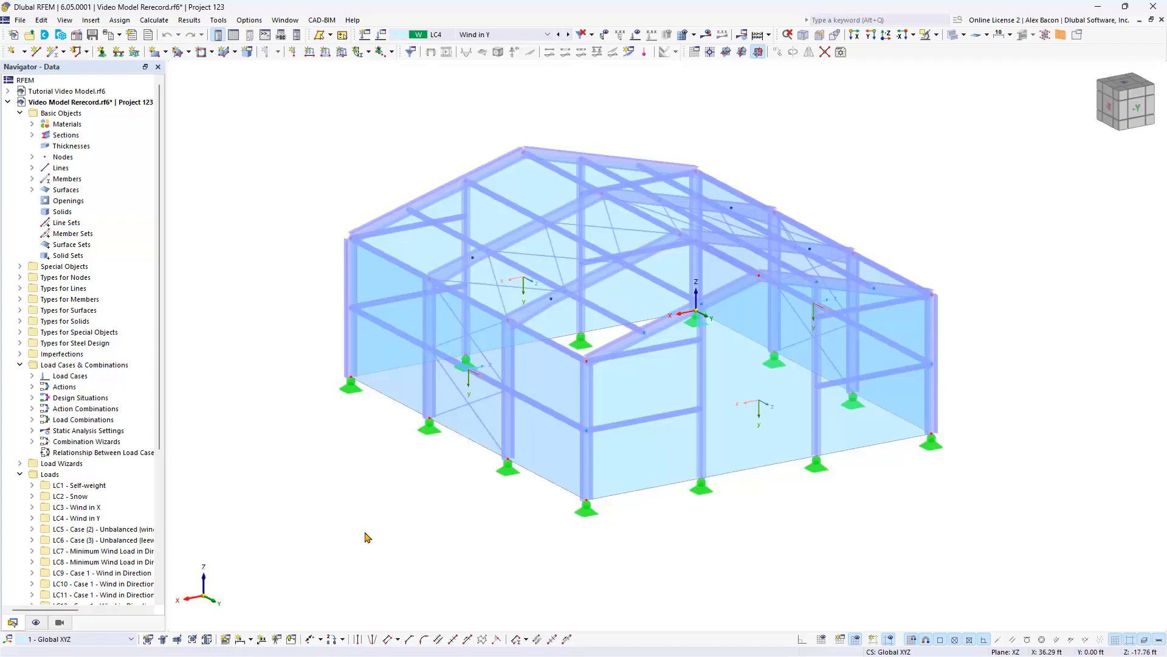
Create a printout report named "Video Series Tutorial" and add a second report to the report list
{"action": "left_click", "coordinate": [309, 474]}
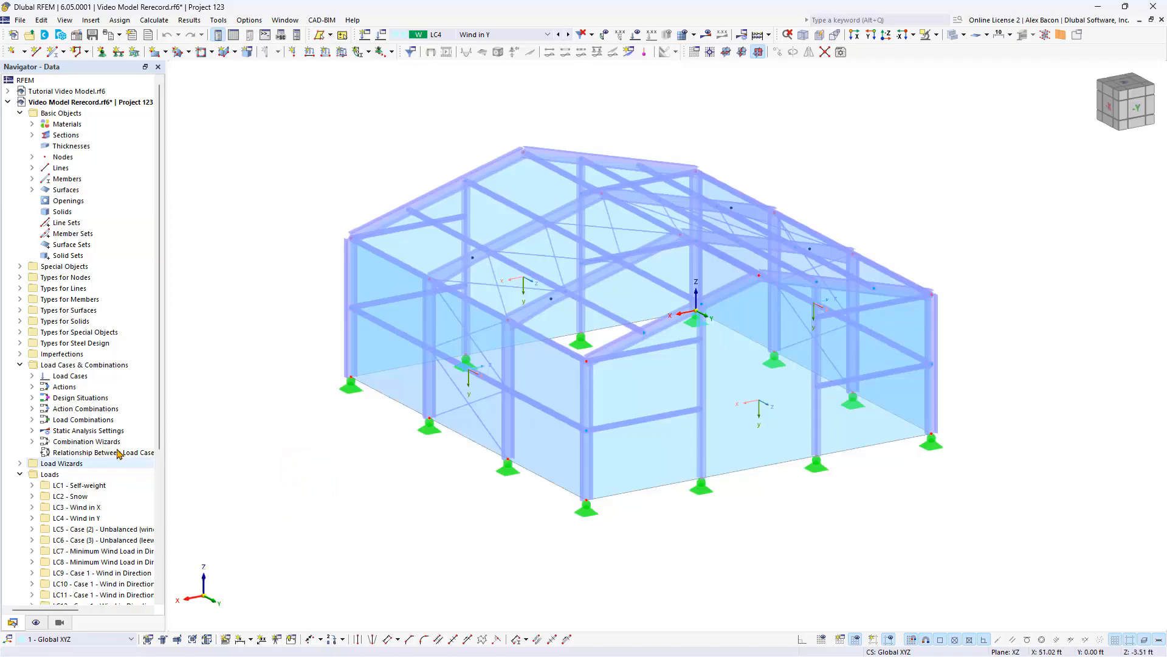
{"action": "scroll", "coordinate": [119, 453], "scroll_direction": "down", "scroll_amount": 6}
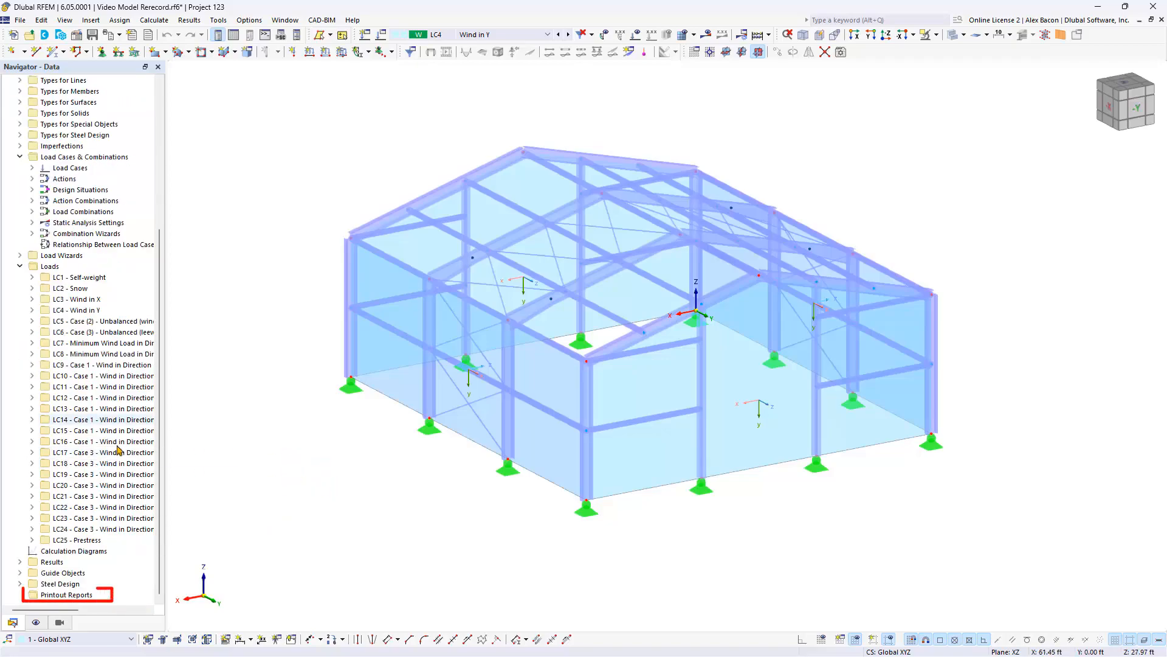
{"action": "left_click", "coordinate": [120, 35]}
{"action": "left_click", "coordinate": [159, 65]}
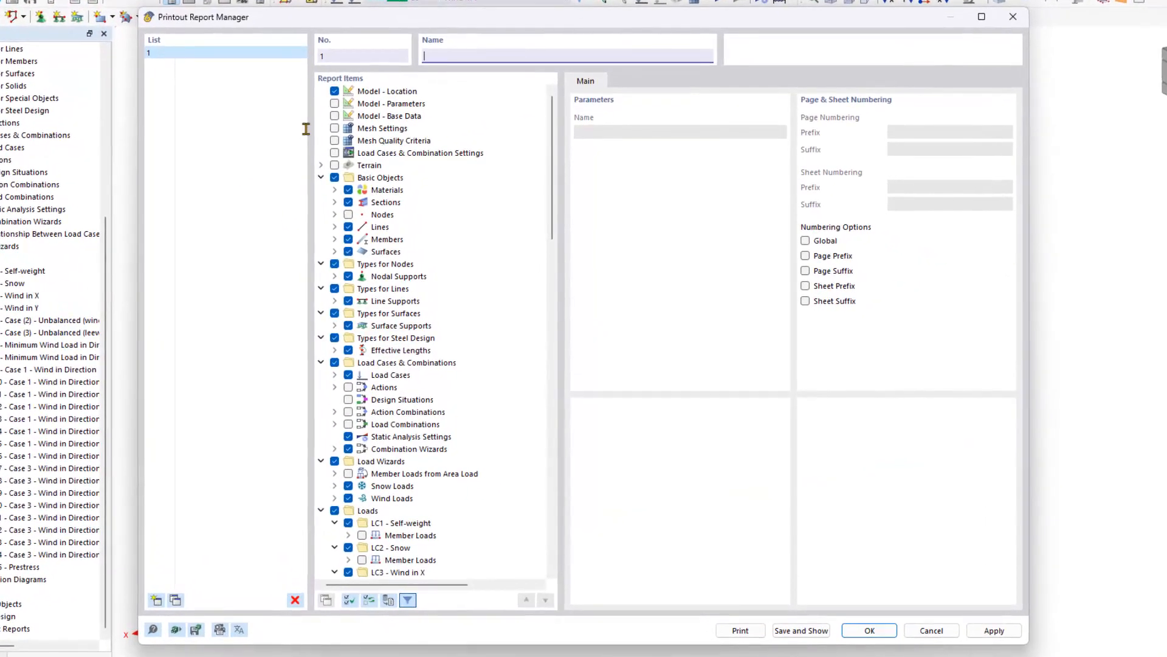
{"action": "type", "text": "Video Series Tutorial"}
{"action": "left_click", "coordinate": [428, 474]}
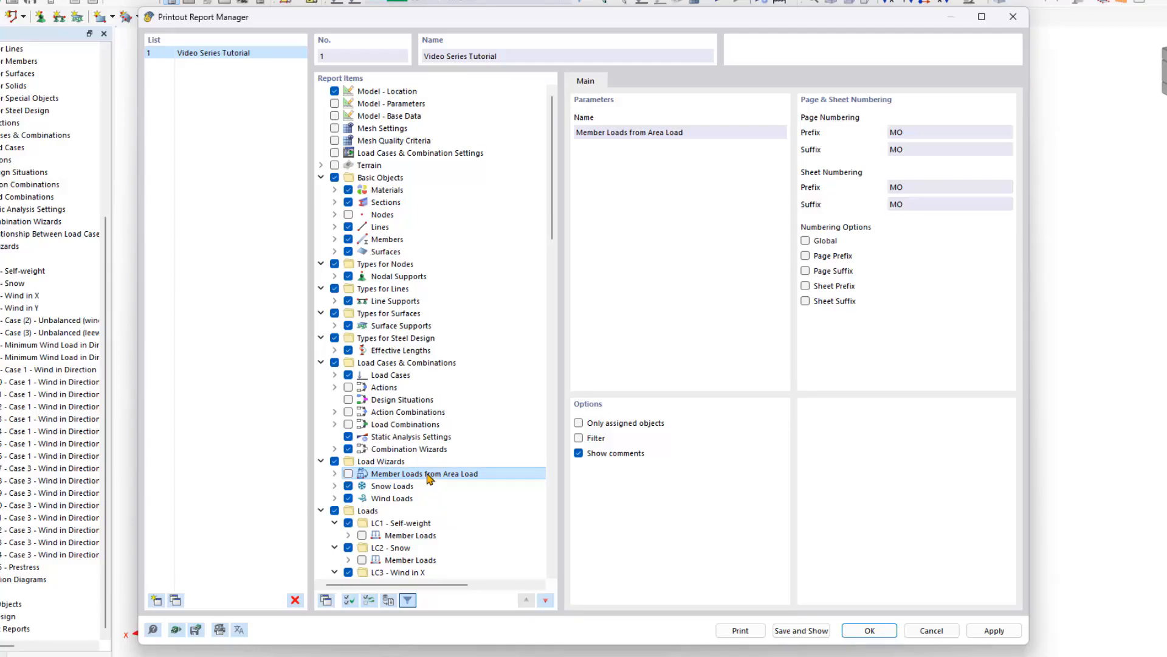
{"action": "left_click", "coordinate": [176, 600]}
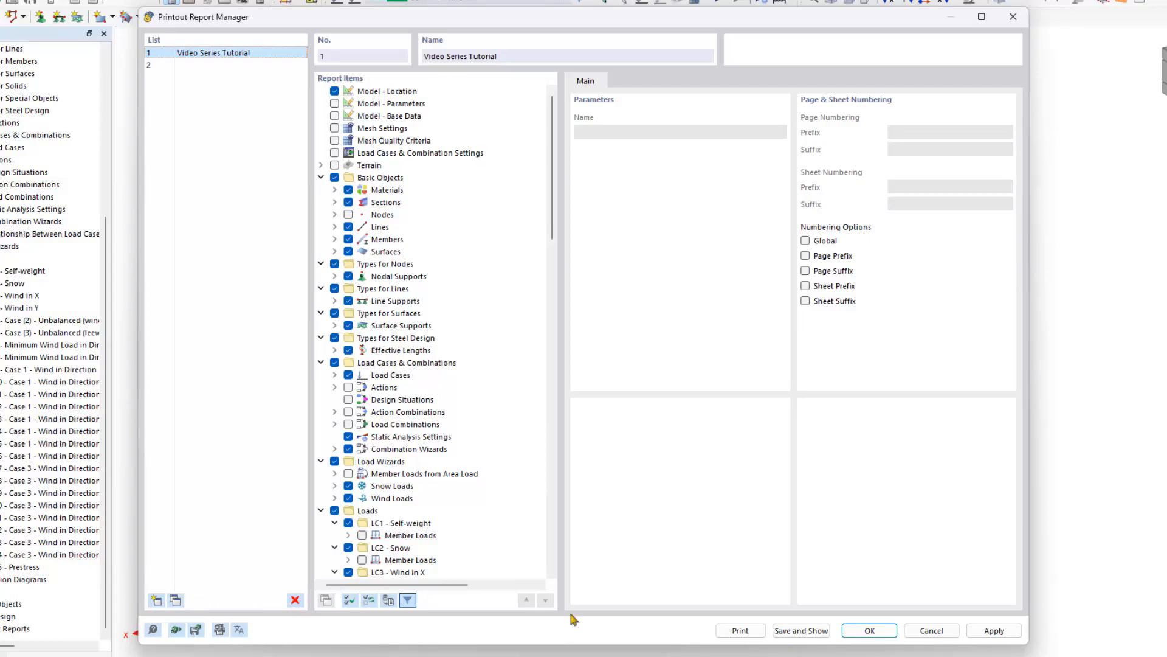
Save and show the Video Series Tutorial report, view its static analysis Summary chapter, and return to the model
{"action": "left_click", "coordinate": [804, 629]}
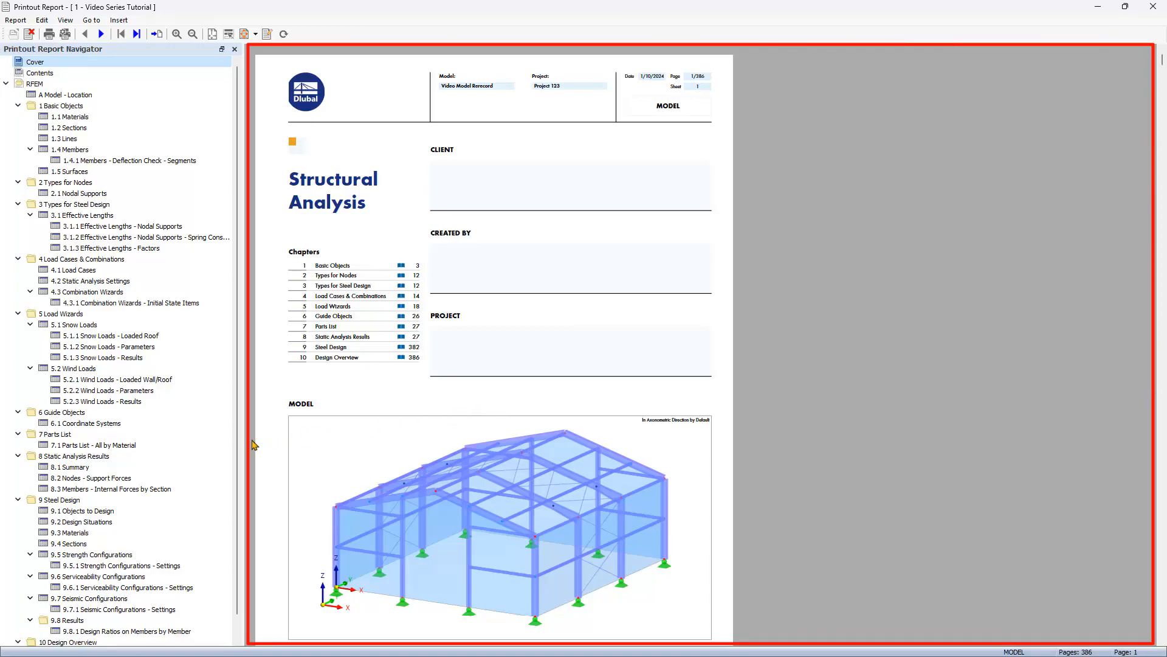
{"action": "left_click", "coordinate": [93, 467]}
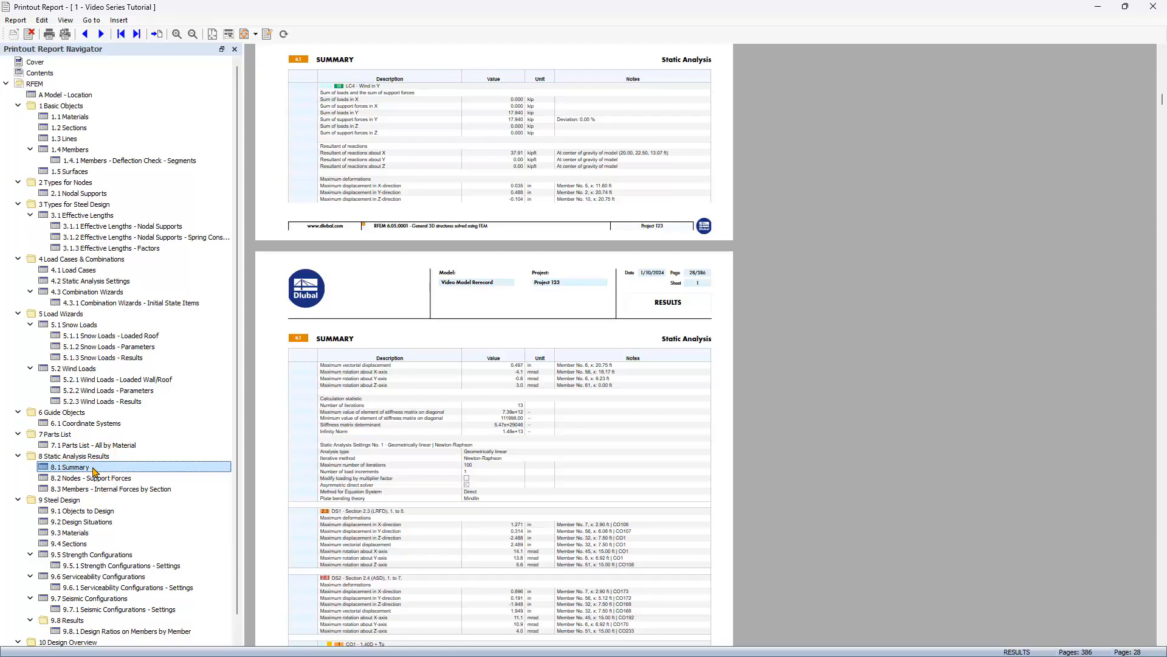
{"action": "left_click", "coordinate": [1154, 9]}
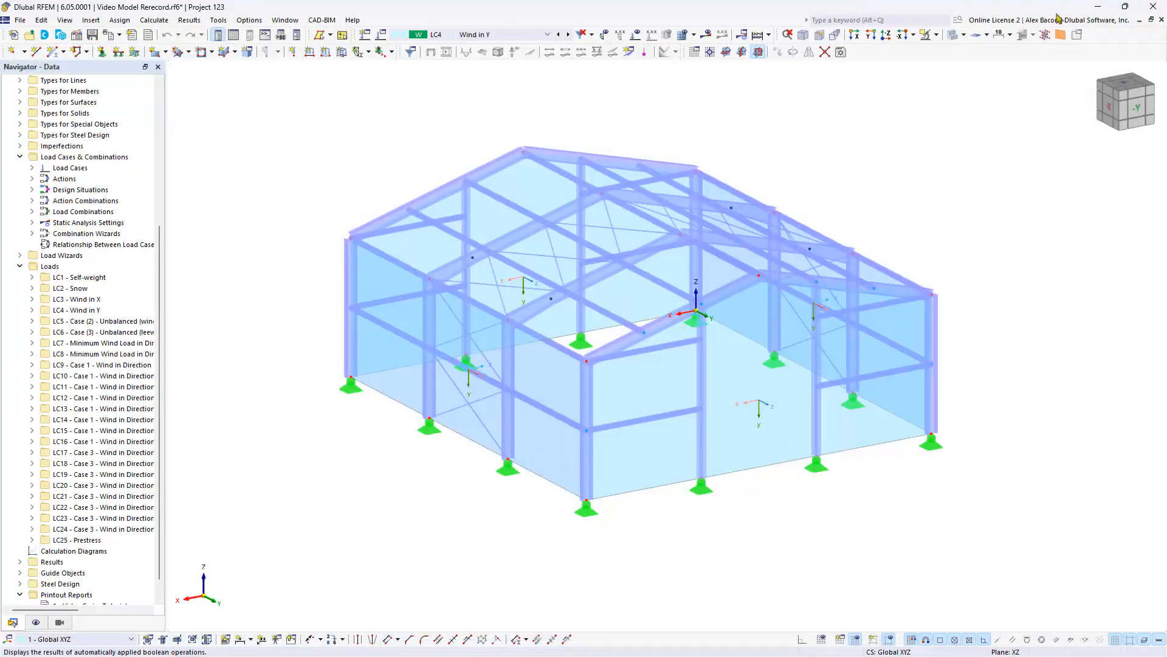
Display the LC4 Wind in Y global deformation results on the model, and hide them again
{"action": "left_click", "coordinate": [708, 35]}
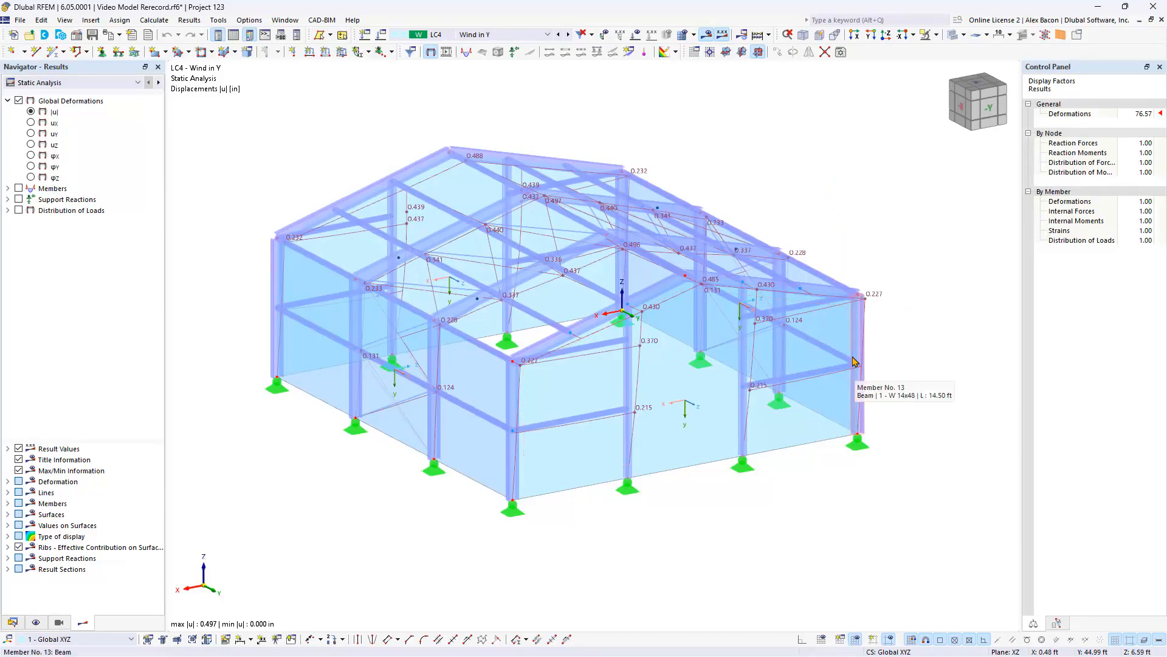
{"action": "left_click", "coordinate": [706, 34]}
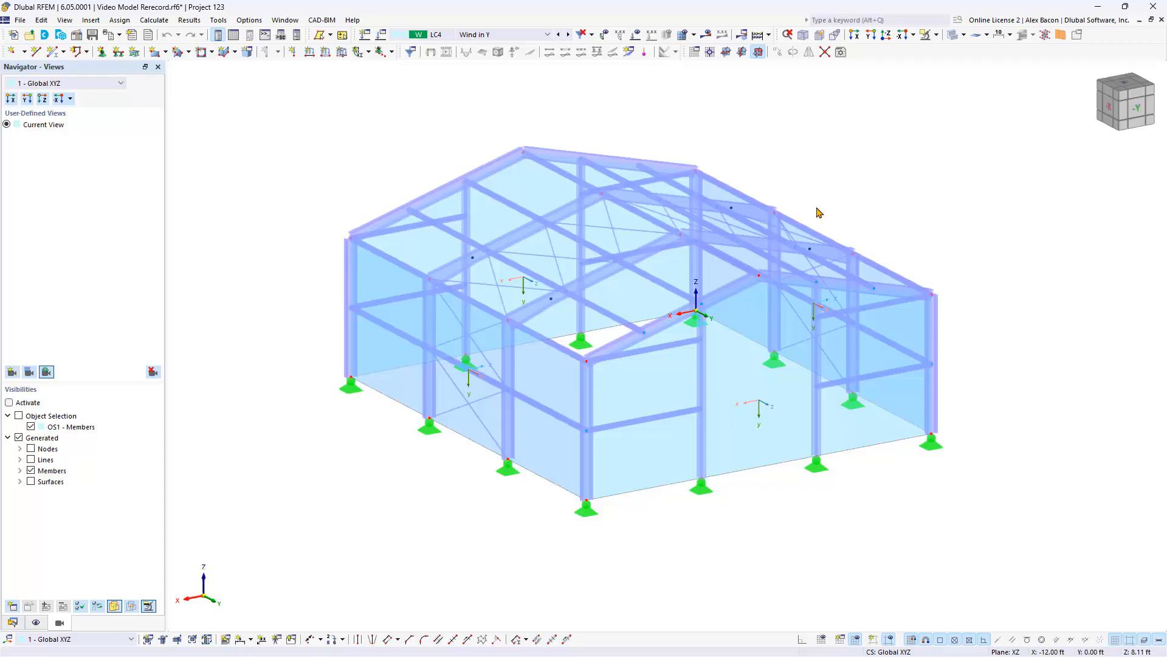
{"action": "left_click", "coordinate": [809, 176]}
Turn on the display of automatically generated dimensions on the model
{"action": "left_click", "coordinate": [35, 623]}
{"action": "scroll", "coordinate": [79, 460], "scroll_direction": "down", "scroll_amount": 5}
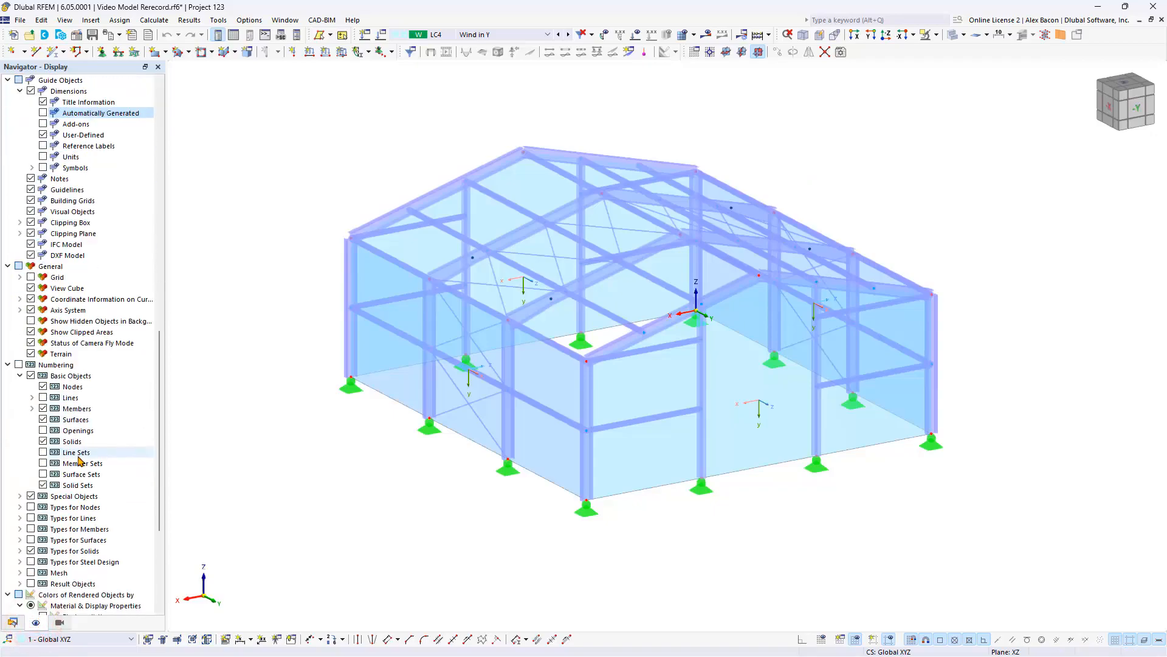
{"action": "scroll", "coordinate": [79, 461], "scroll_direction": "up", "scroll_amount": 4}
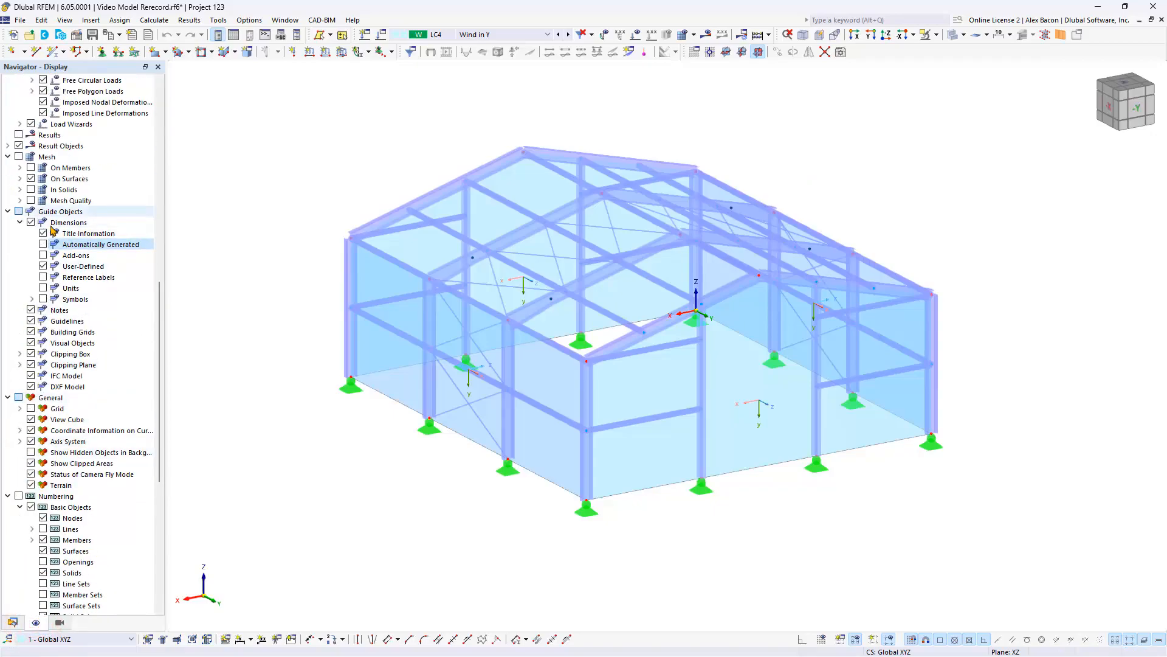
{"action": "left_click", "coordinate": [43, 244]}
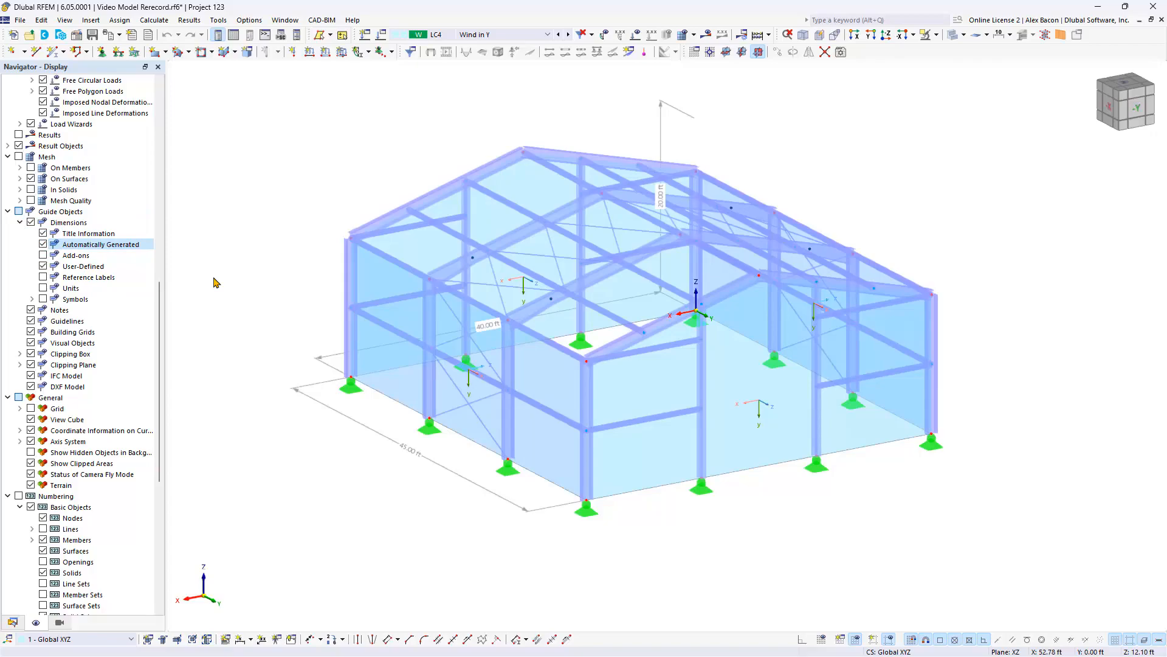
Send the current model view to the Video Series Tutorial report with 3D picture in PDF switched off, and view its report page
{"action": "left_click", "coordinate": [119, 37]}
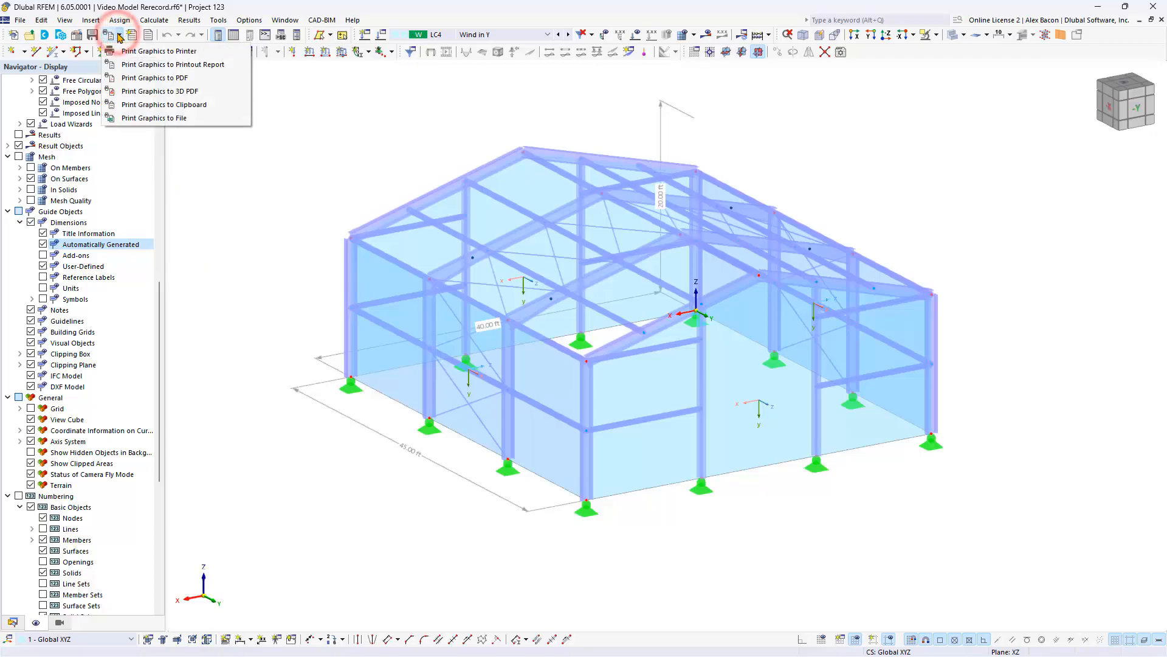
{"action": "key", "text": "Down"}
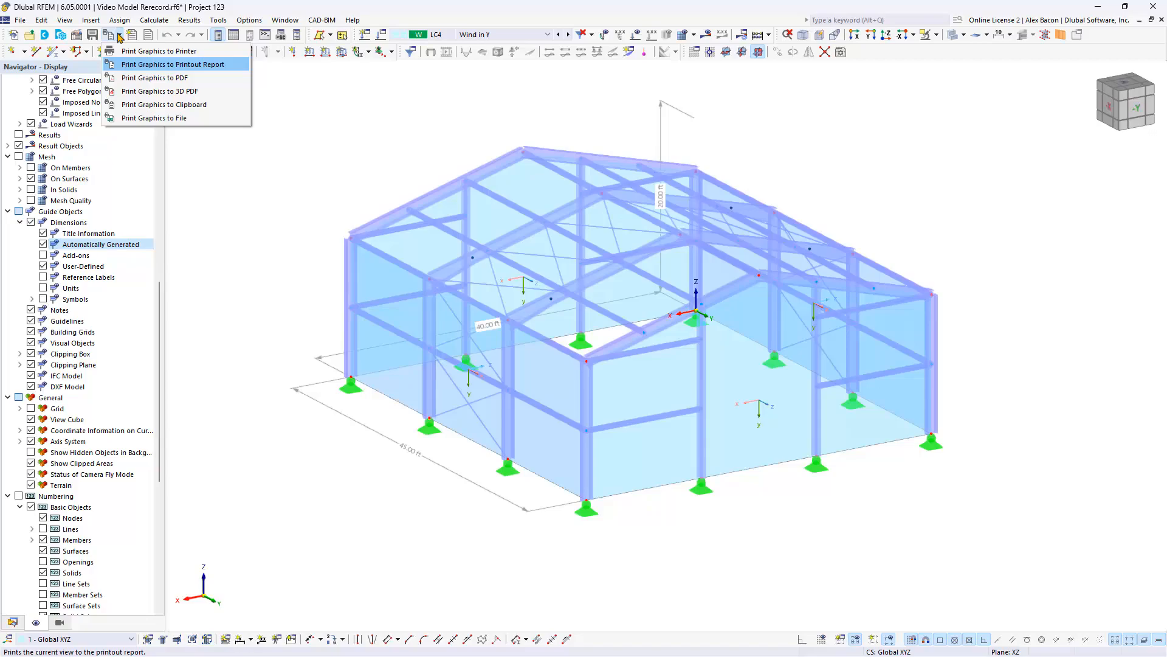
{"action": "left_click", "coordinate": [145, 64]}
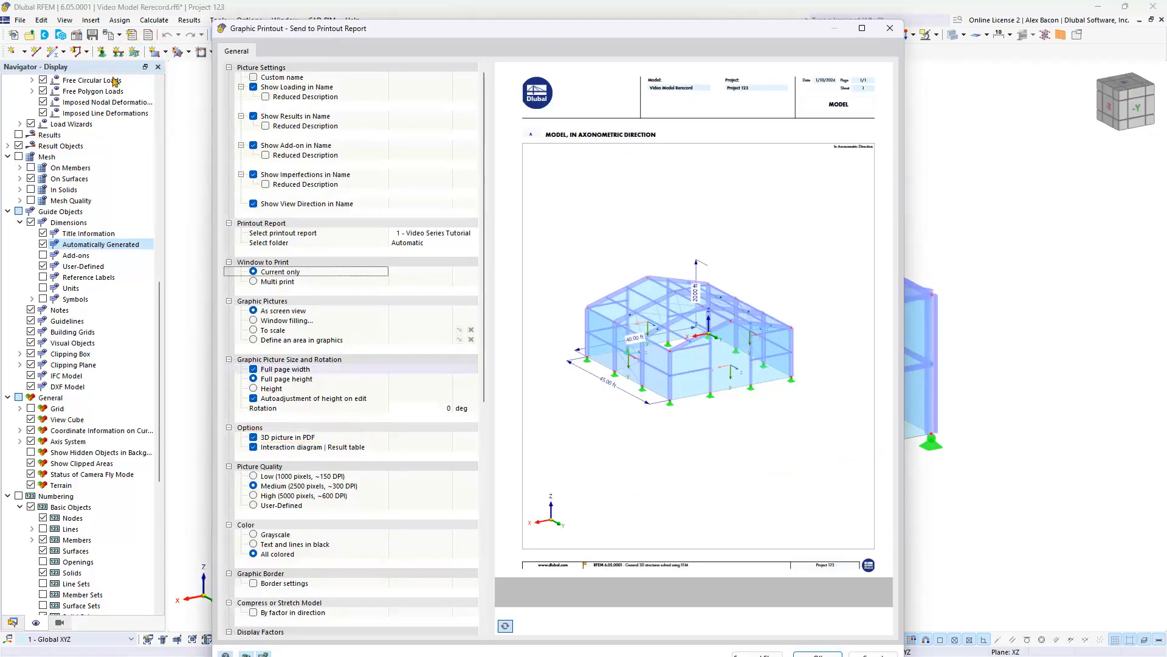
{"action": "left_click", "coordinate": [253, 437]}
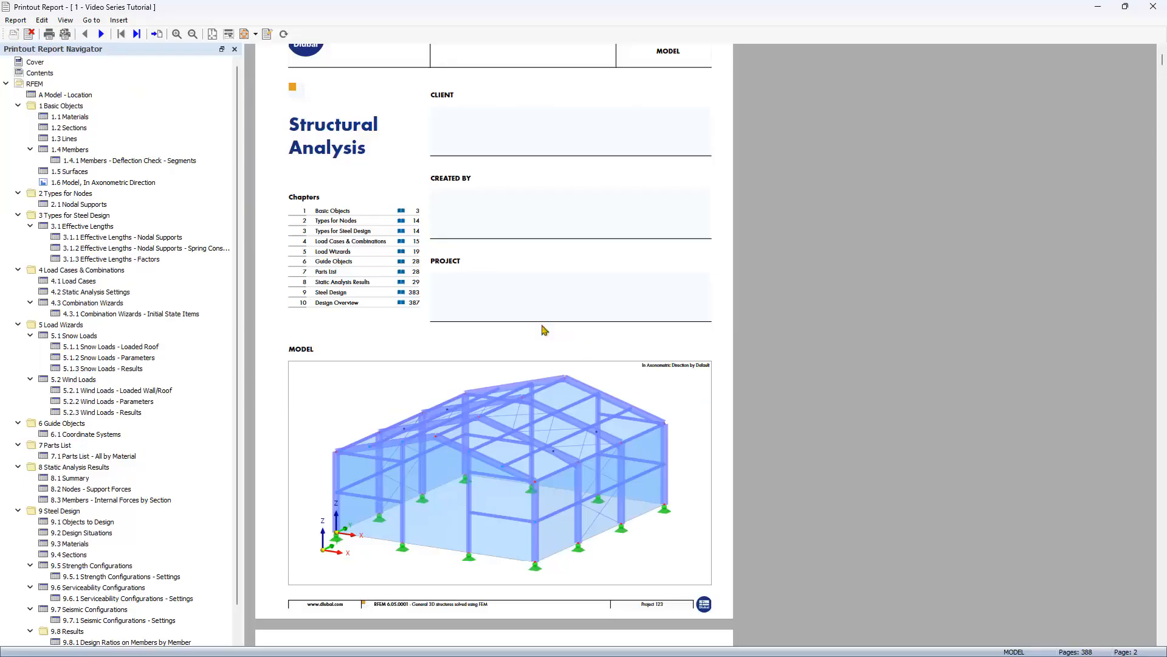
{"action": "left_click", "coordinate": [114, 182]}
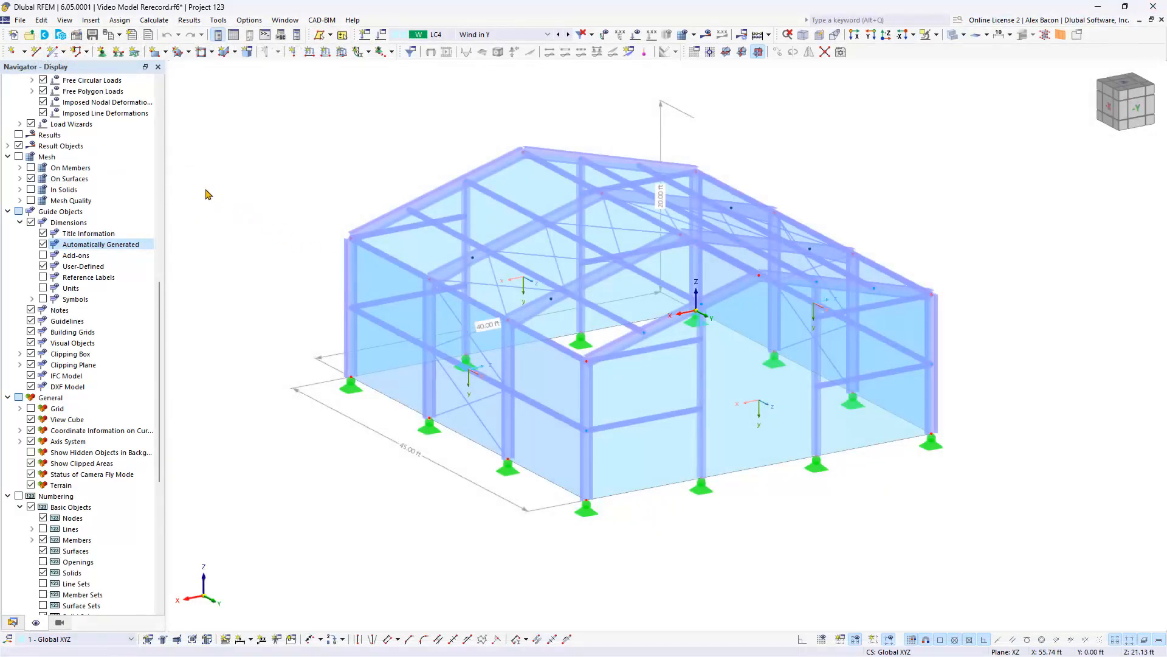
Set up another graphic printout to the printout report using the Multi print window option
{"action": "left_click", "coordinate": [120, 36]}
{"action": "left_click", "coordinate": [146, 67]}
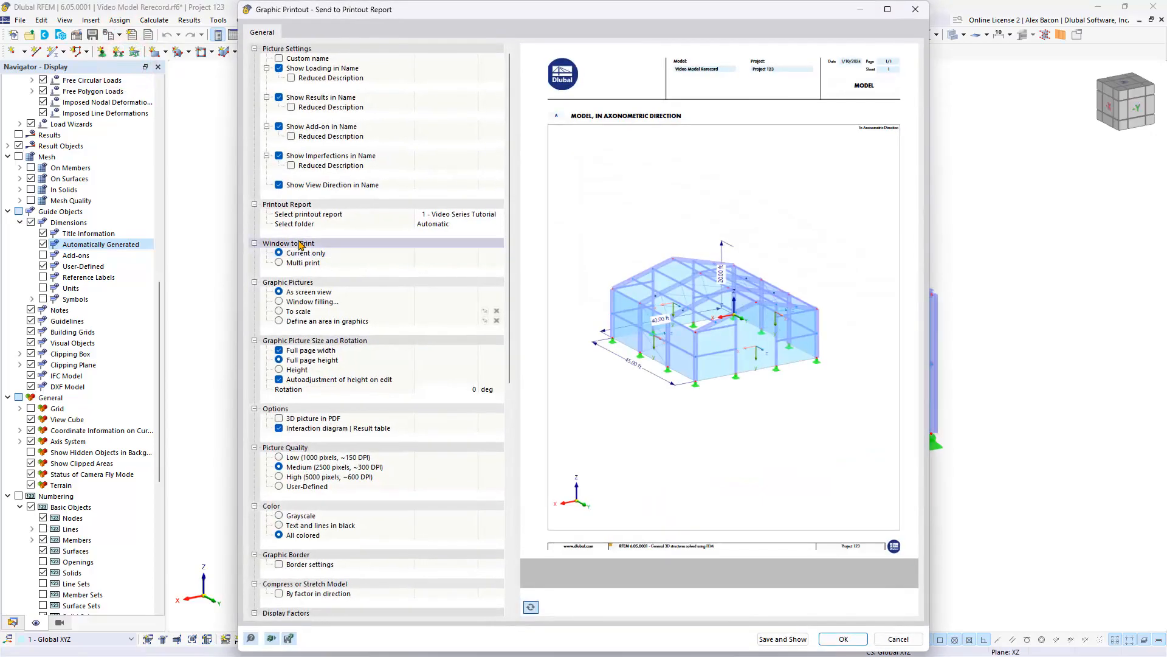
{"action": "left_click", "coordinate": [279, 262]}
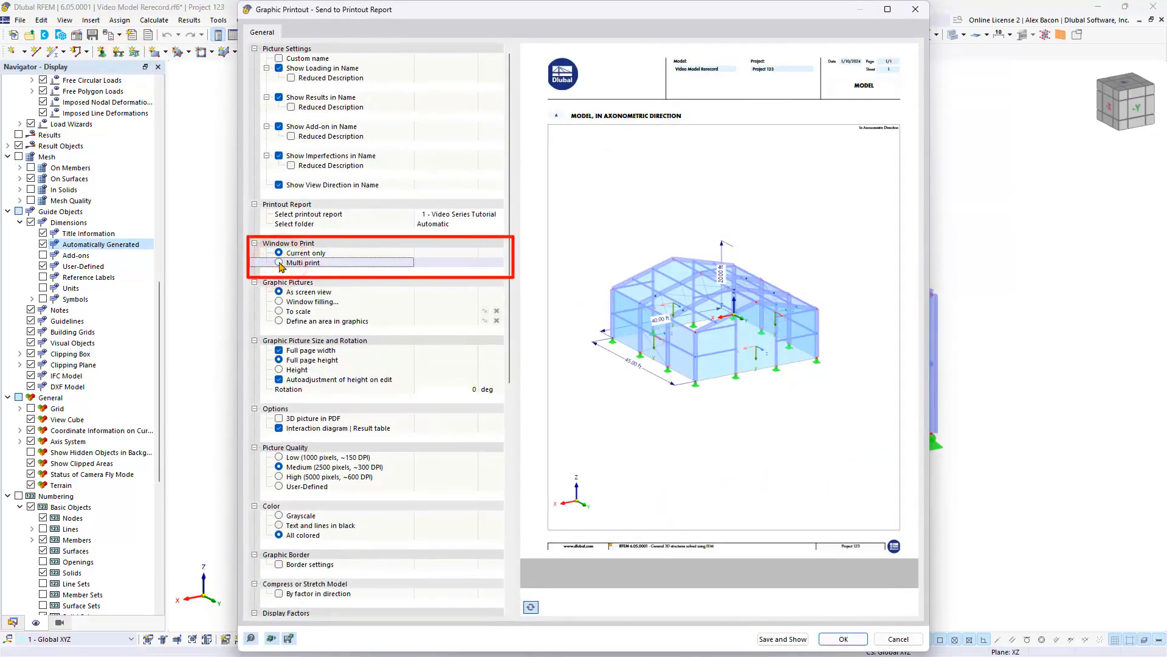
{"action": "left_click", "coordinate": [279, 263]}
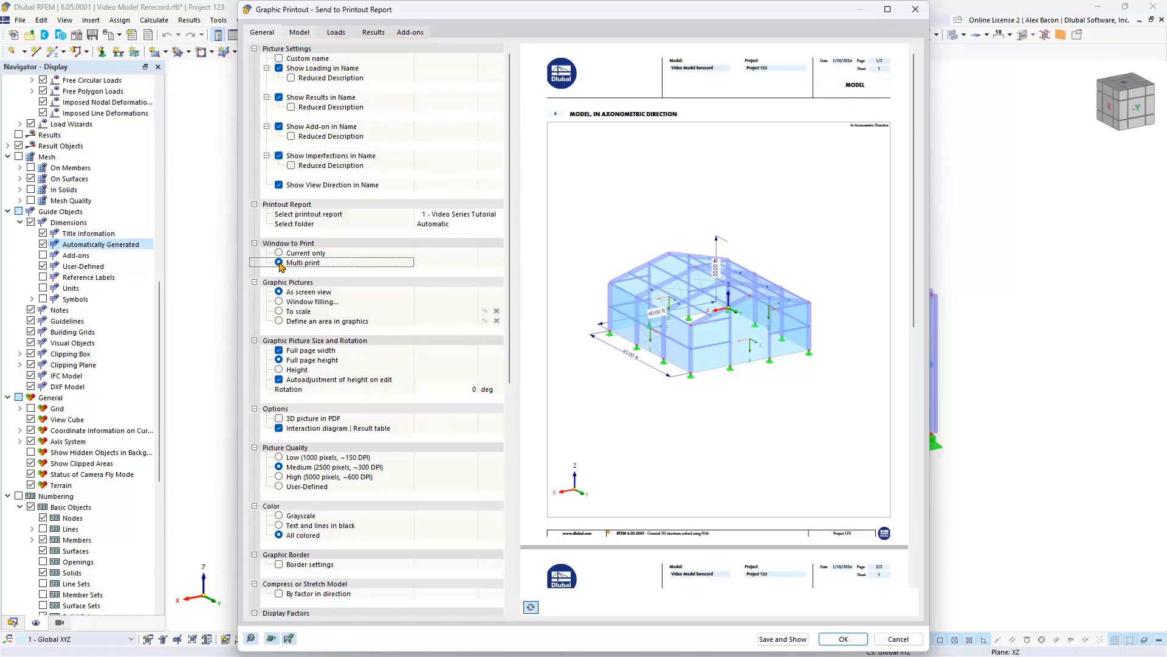
Enable load cases and combinations for the multi-print results, using the Select option with LC4
{"action": "left_click", "coordinate": [373, 32]}
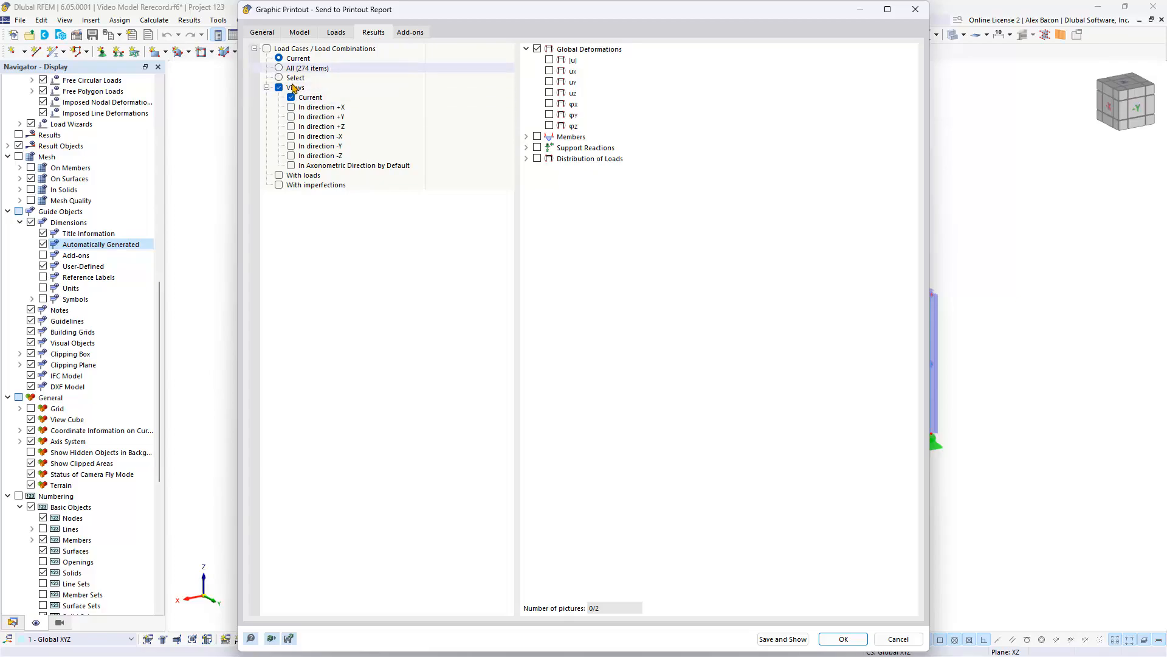
{"action": "left_click", "coordinate": [268, 49]}
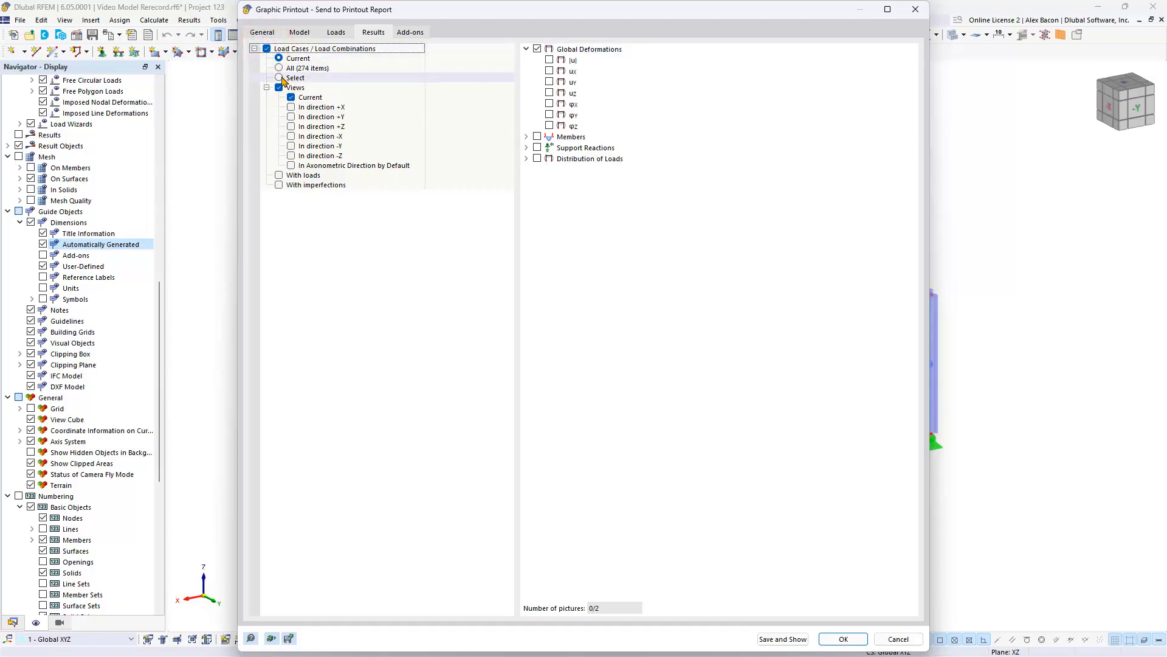
{"action": "left_click", "coordinate": [279, 77]}
{"action": "left_click", "coordinate": [468, 81]}
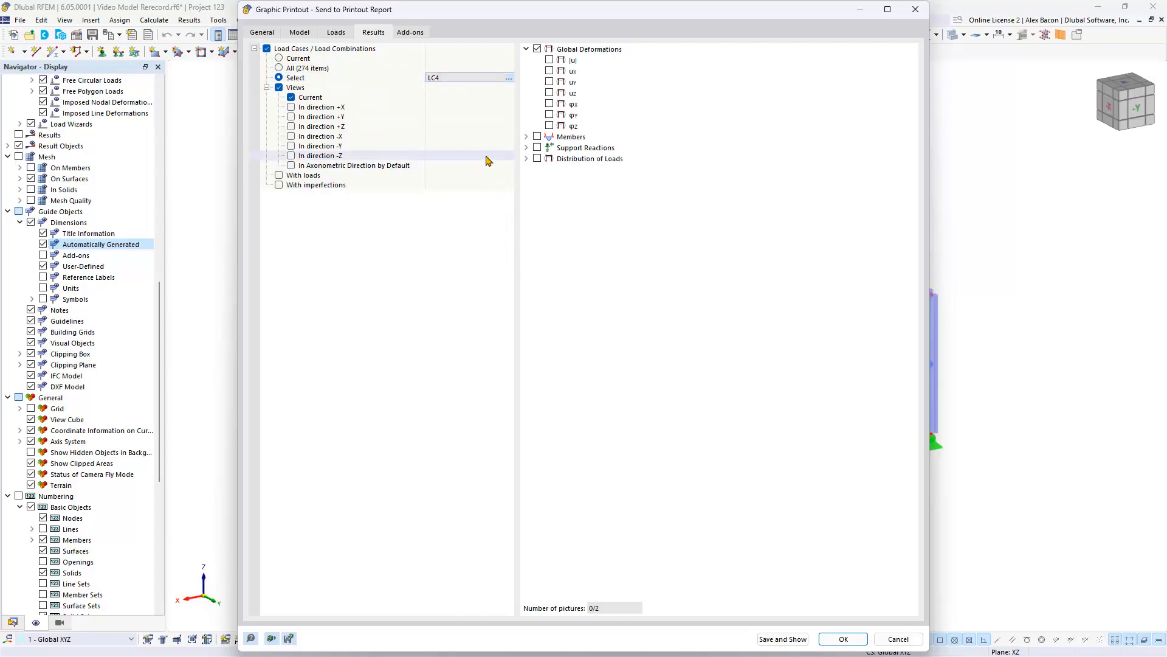
Review the add-on print settings, save the graphics to the report, and view the LC4 loading graphic page
{"action": "left_click", "coordinate": [410, 32]}
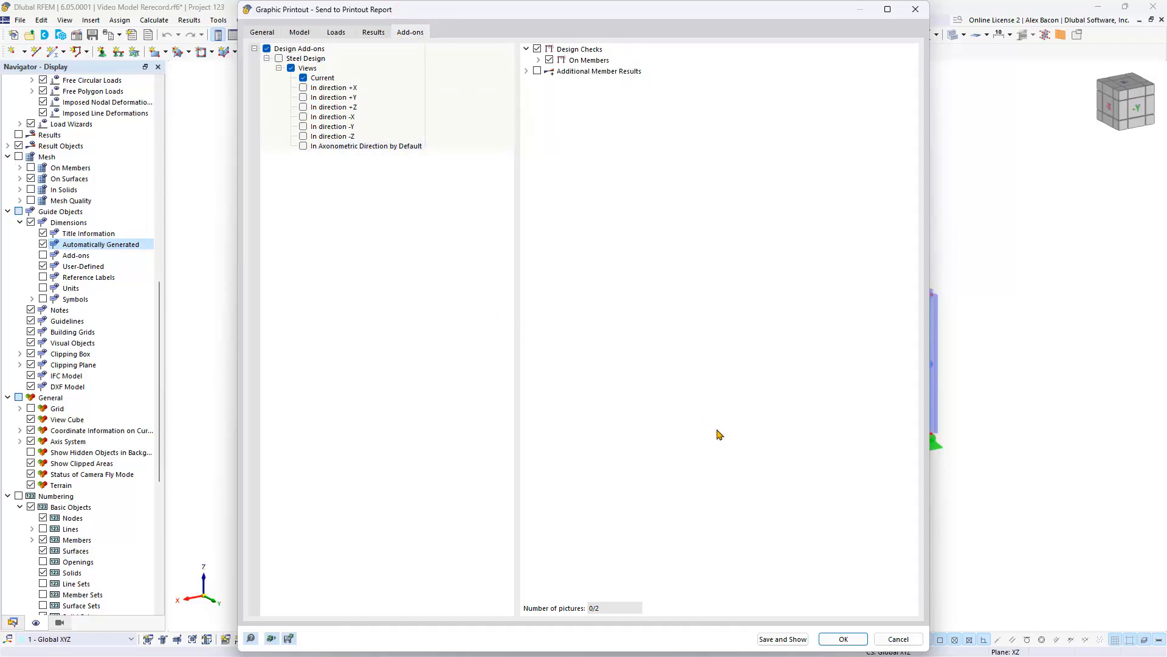
{"action": "left_click", "coordinate": [783, 638]}
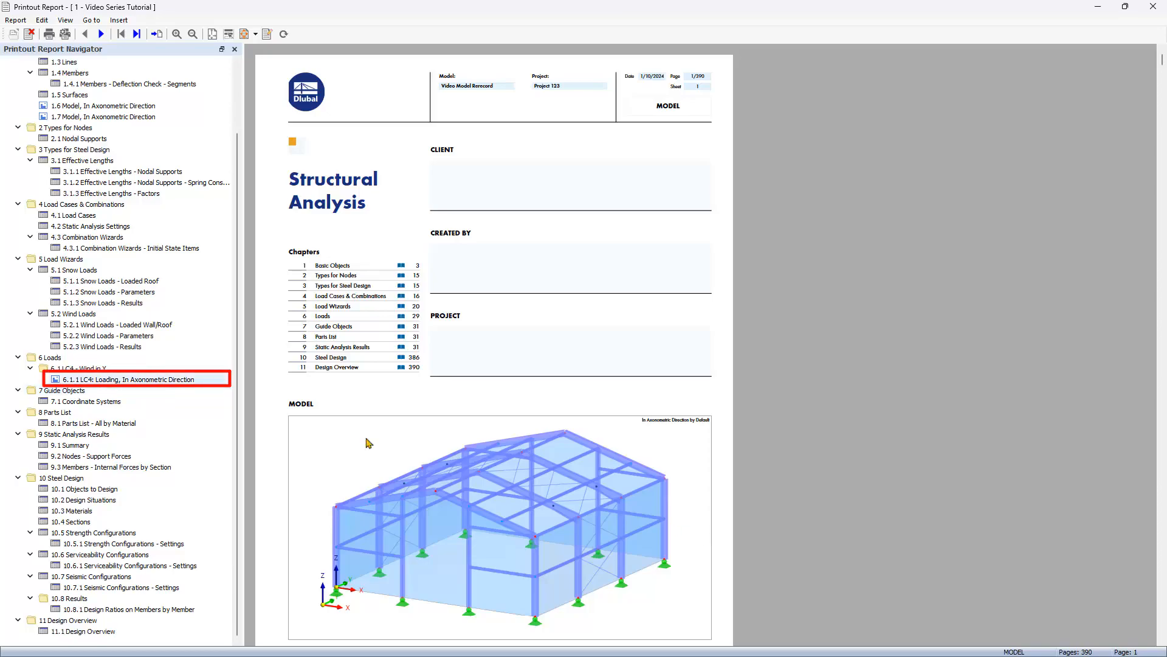
{"action": "left_click", "coordinate": [168, 382]}
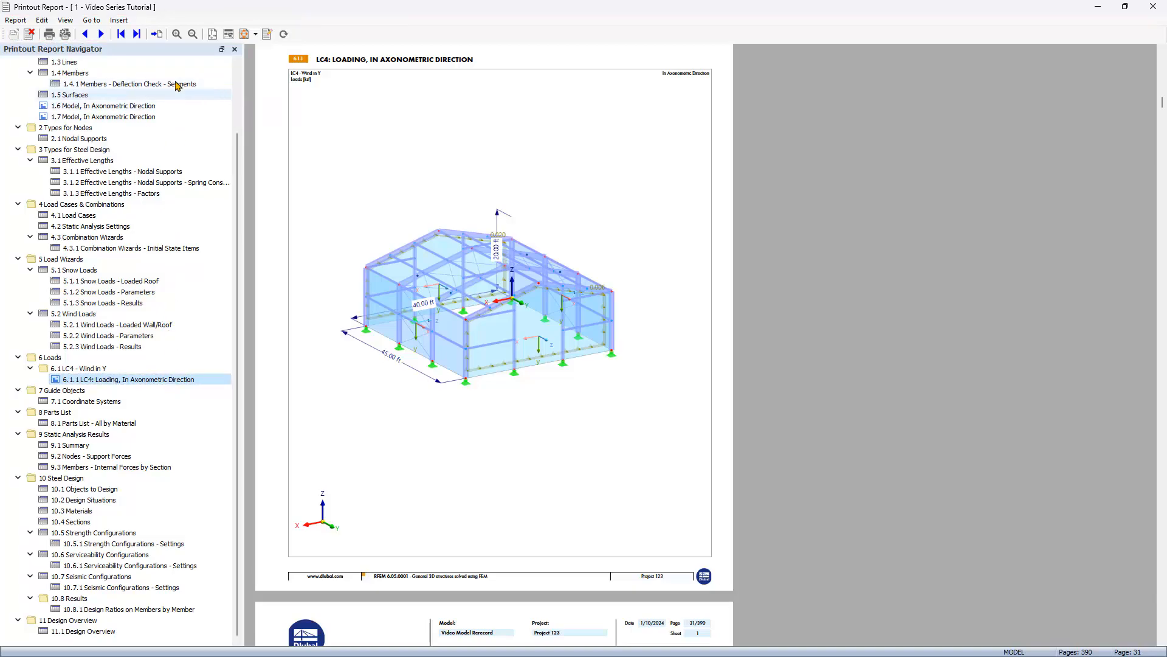
Look at the report's print and export options, including export to PDF
{"action": "left_click", "coordinate": [15, 20]}
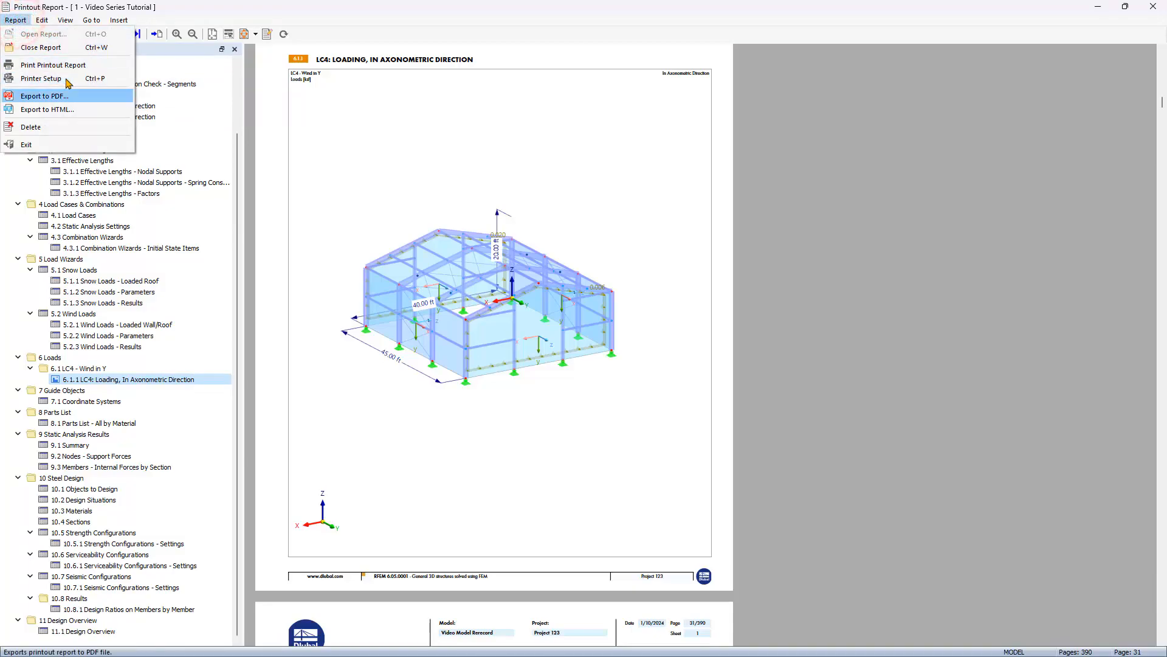
{"action": "left_click", "coordinate": [758, 246]}
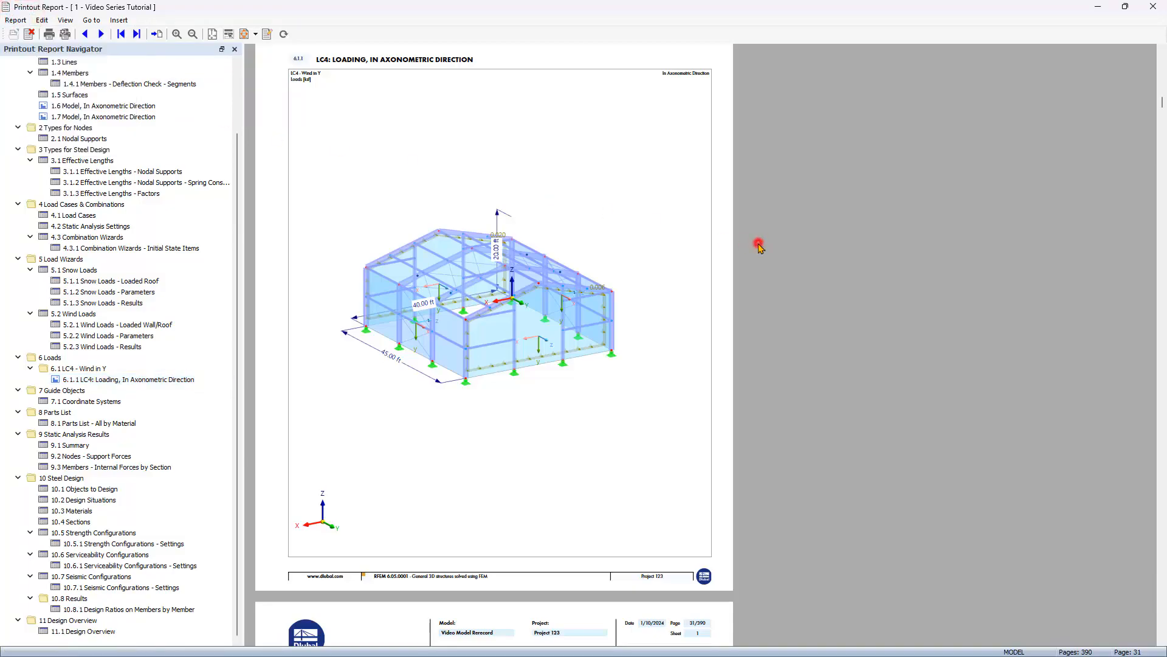